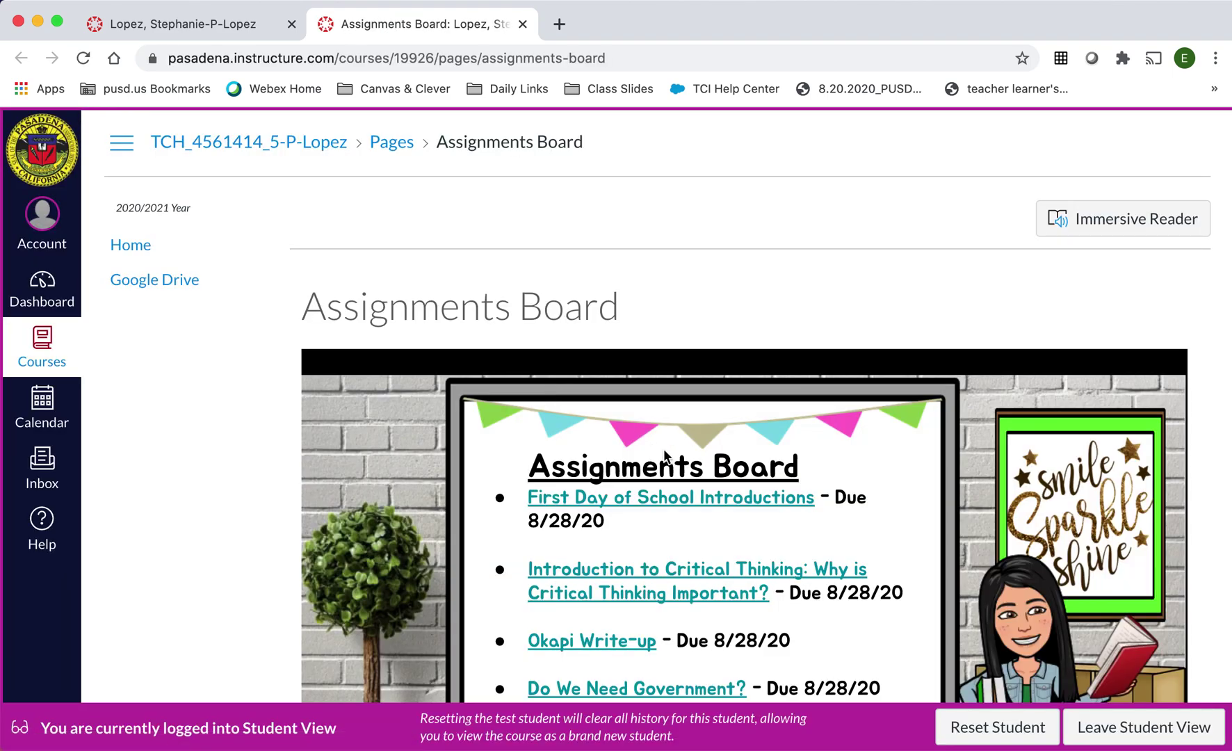
Scroll the Assignments Board down to the First Day of School Introductions assignment
scroll(664, 456, "down", 3)
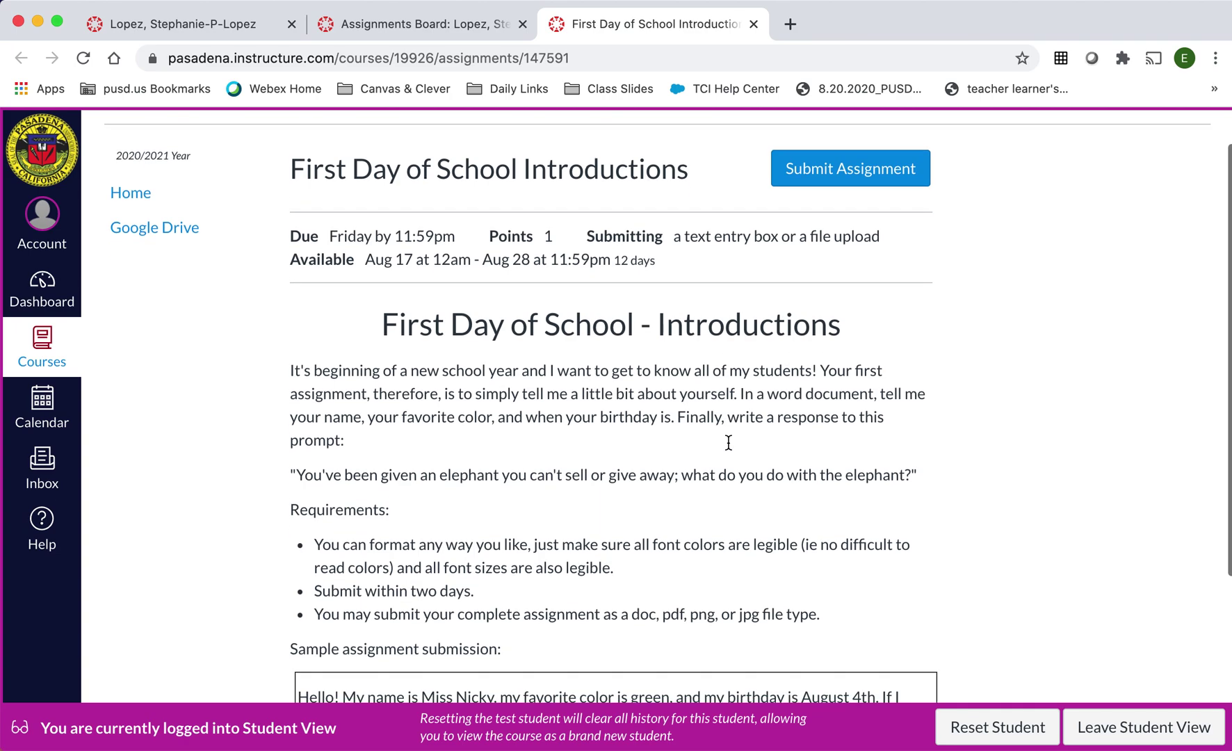
scroll(728, 443, "down", 1)
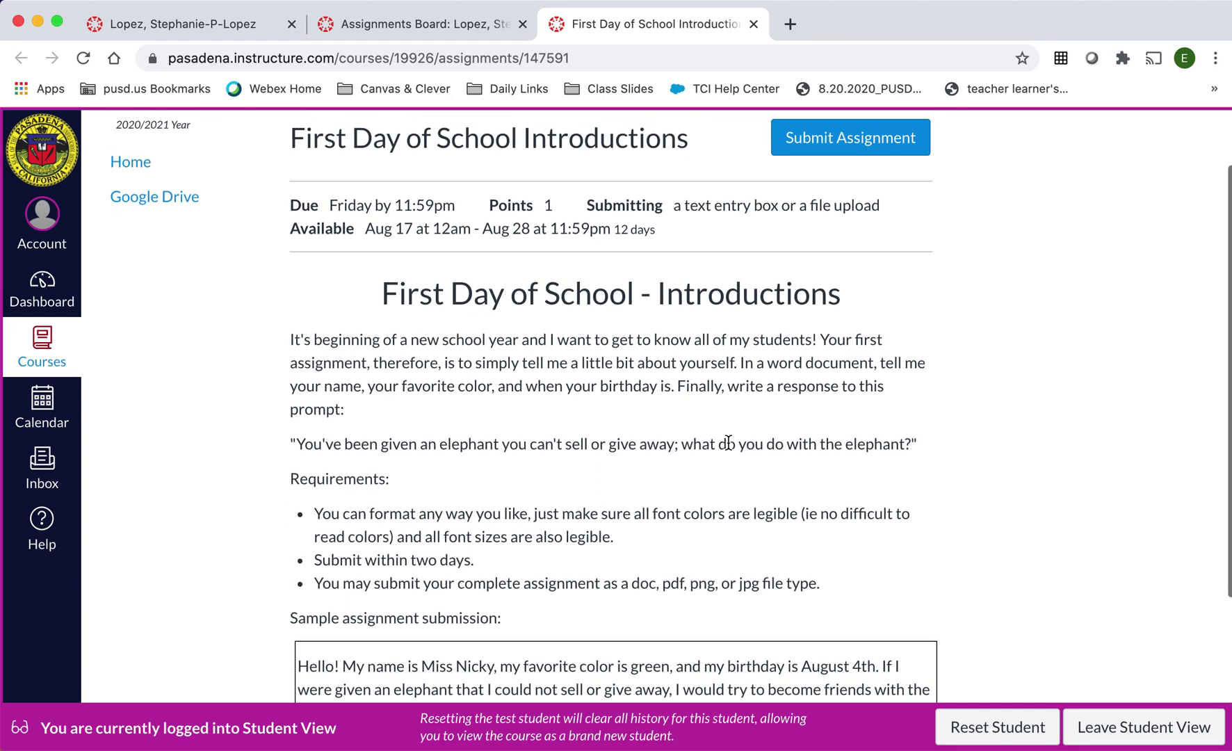
Read through the First Day of School Introductions assignment description
scroll(439, 470, "up", 1)
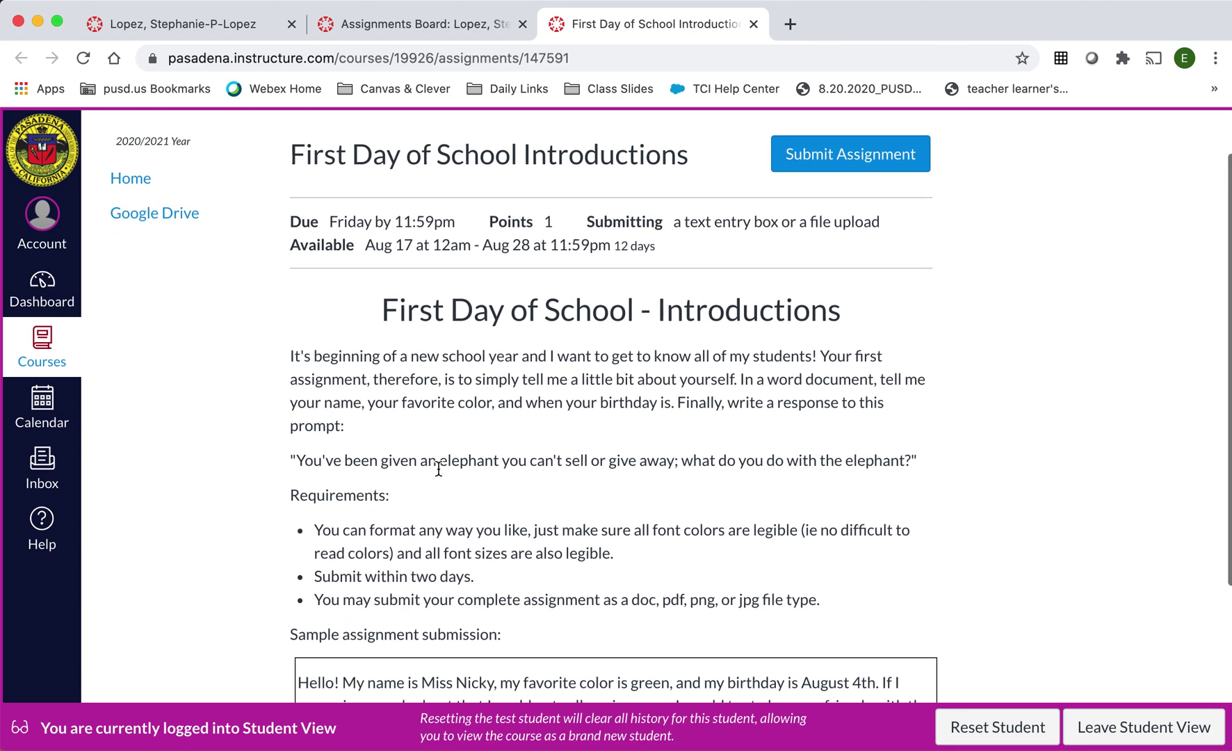
scroll(438, 470, "down", 1)
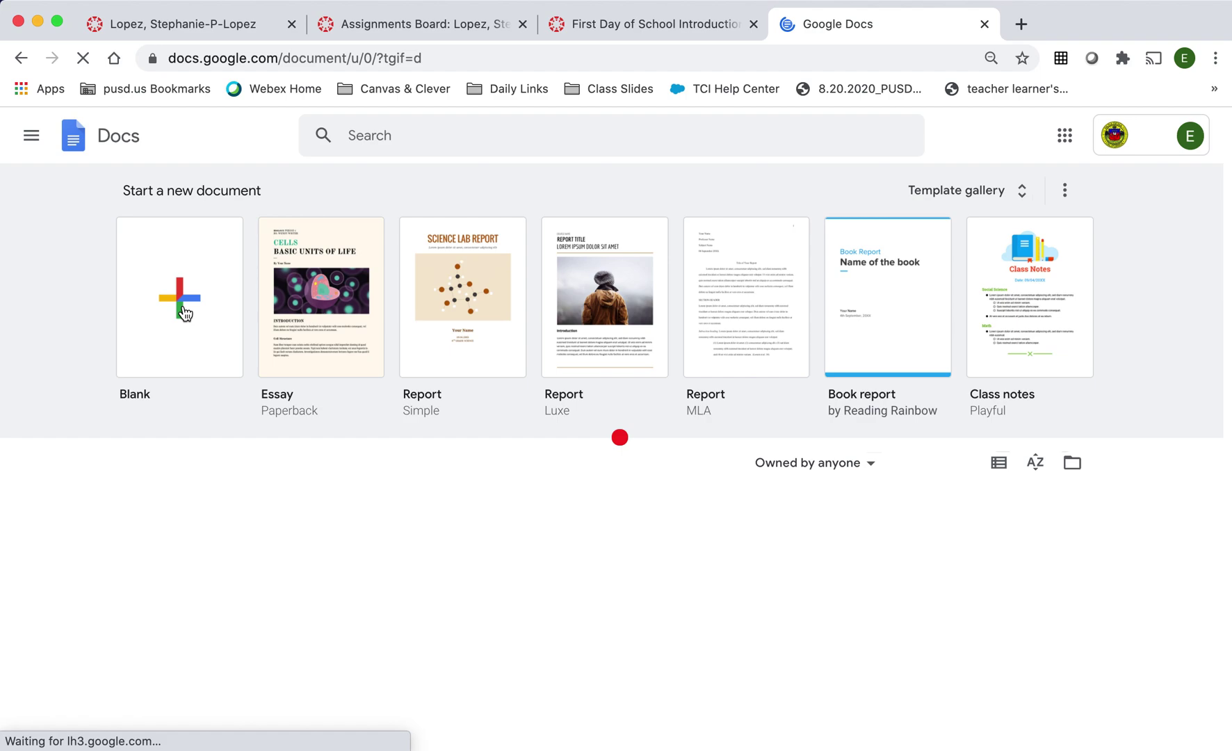
Create a blank Untitled Google Doc, then return to the Canvas assignment tab
left_click(182, 309)
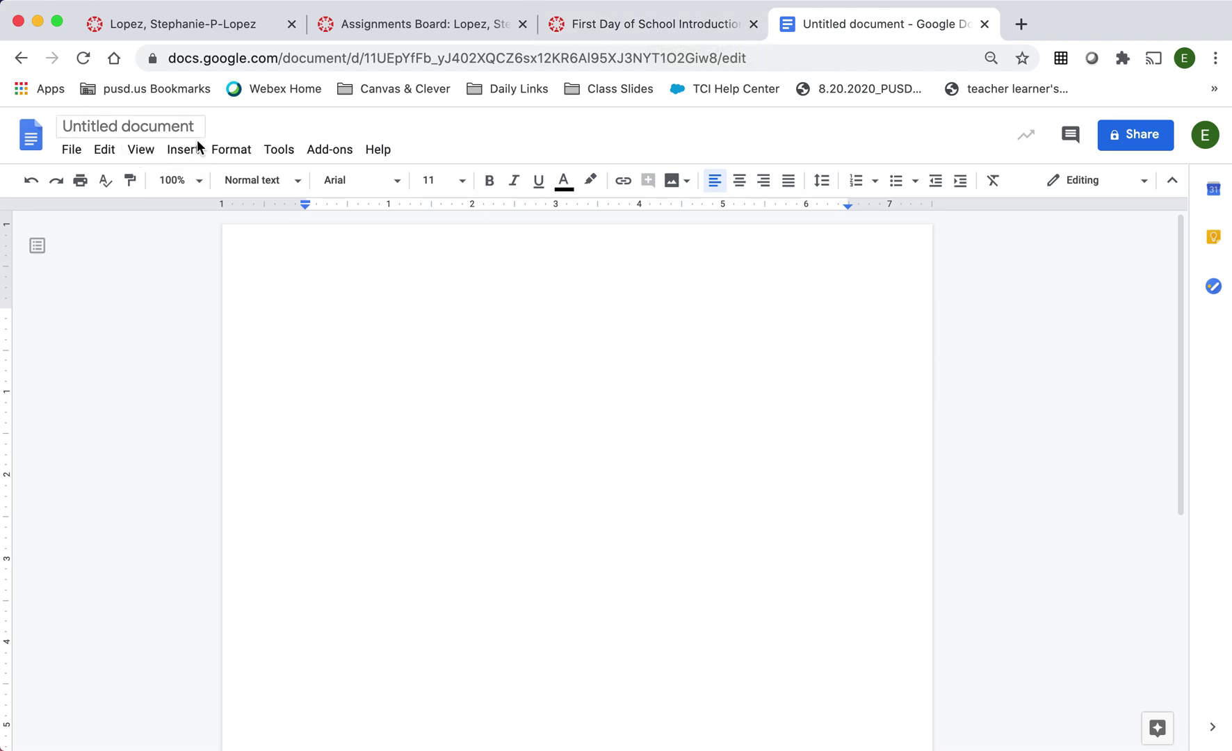
left_click(666, 26)
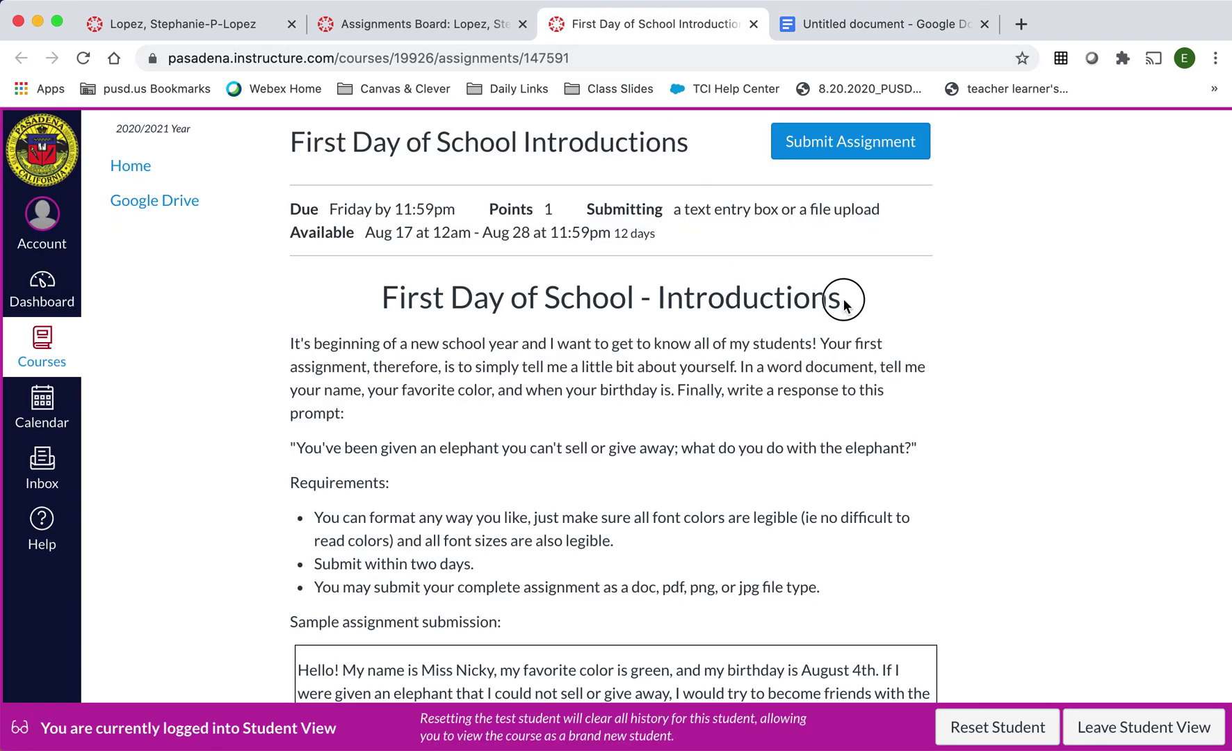
Title the Google Doc 'First Day of School - Introductions' followed by the teacher's name
left_click_drag(844, 302, 363, 306)
key("super+c")
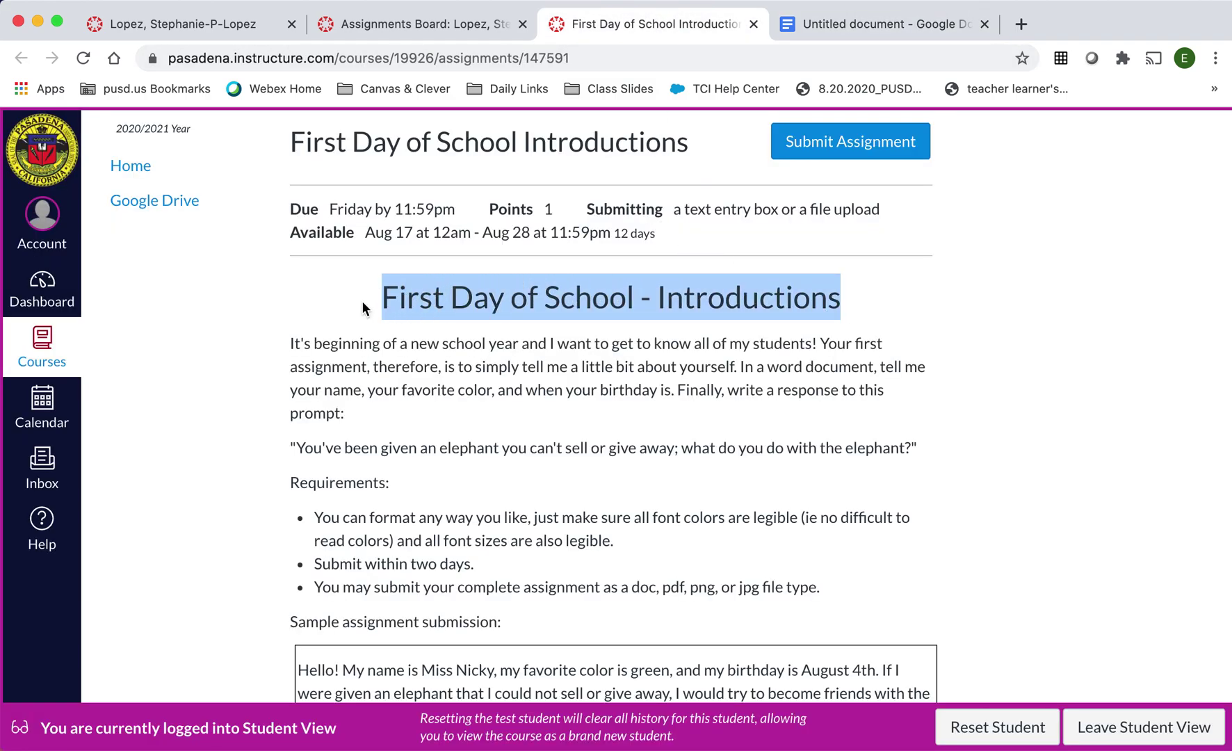
left_click(876, 23)
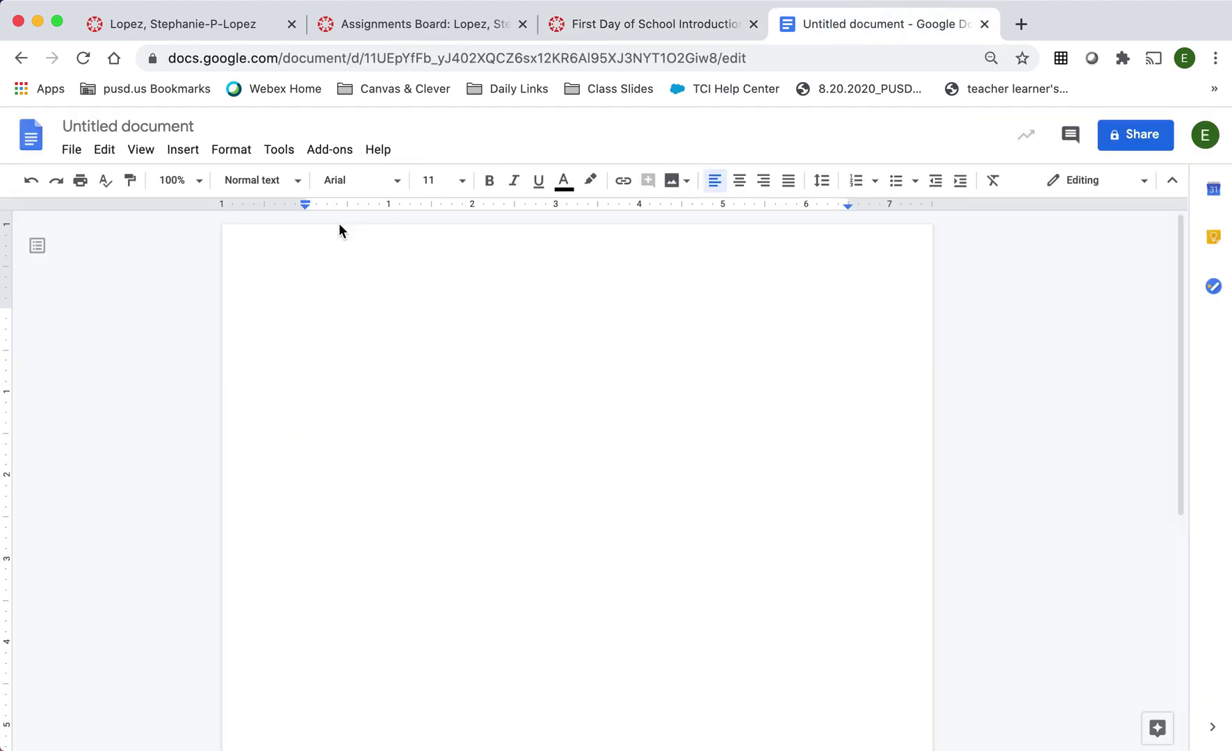
left_click(146, 125)
key("super+v")
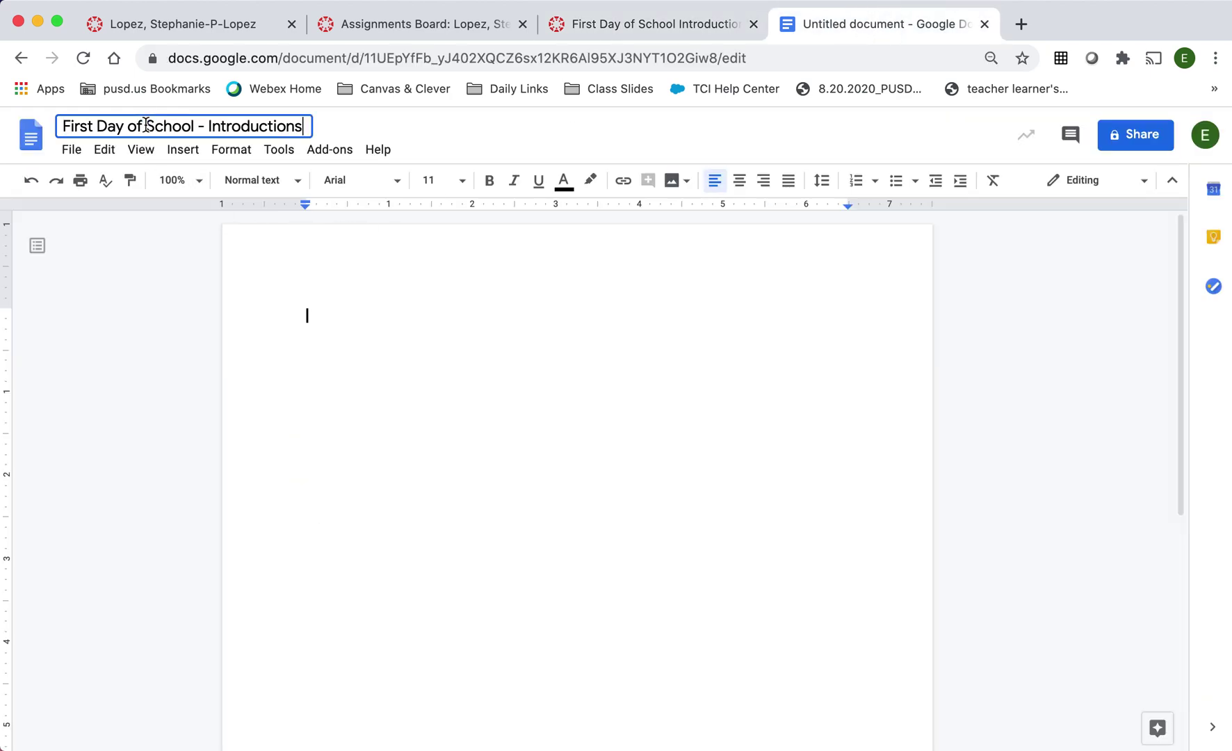
type("- ")
type("Ms. NIcky")
key("BackSpace")
key("BackSpace")
key("BackSpace")
key("BackSpace")
key("BackSpace")
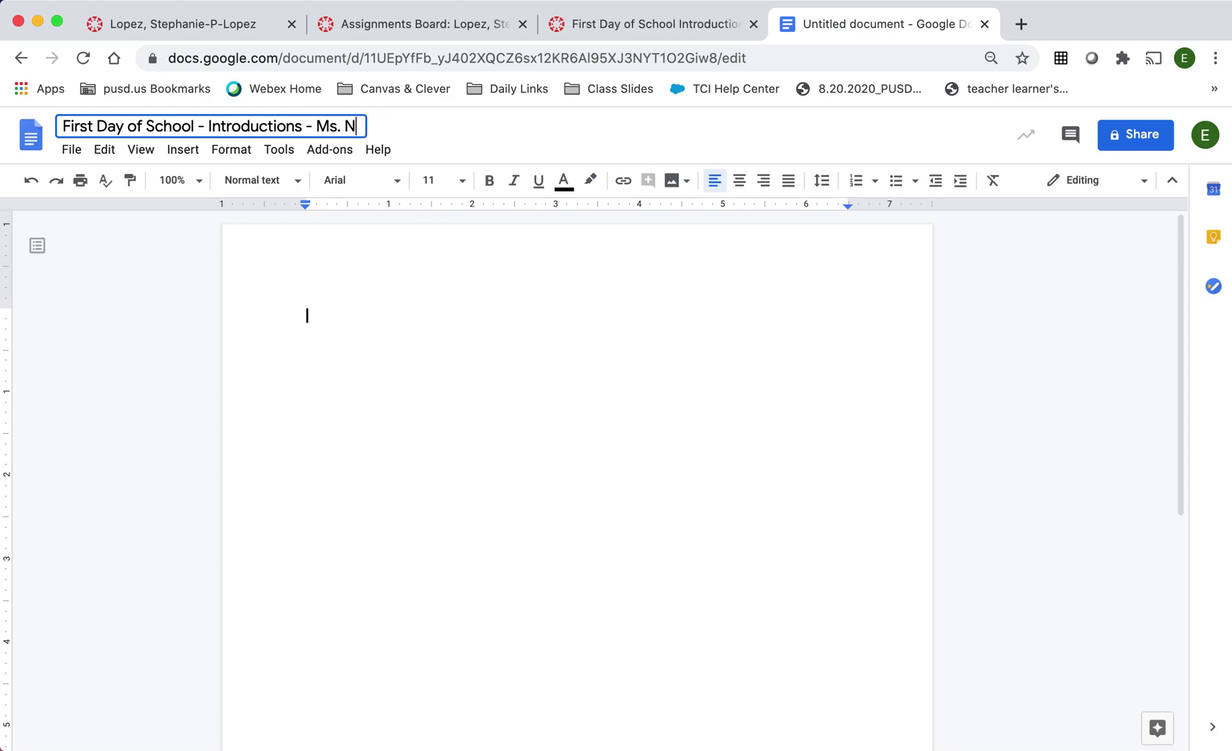
type("icky")
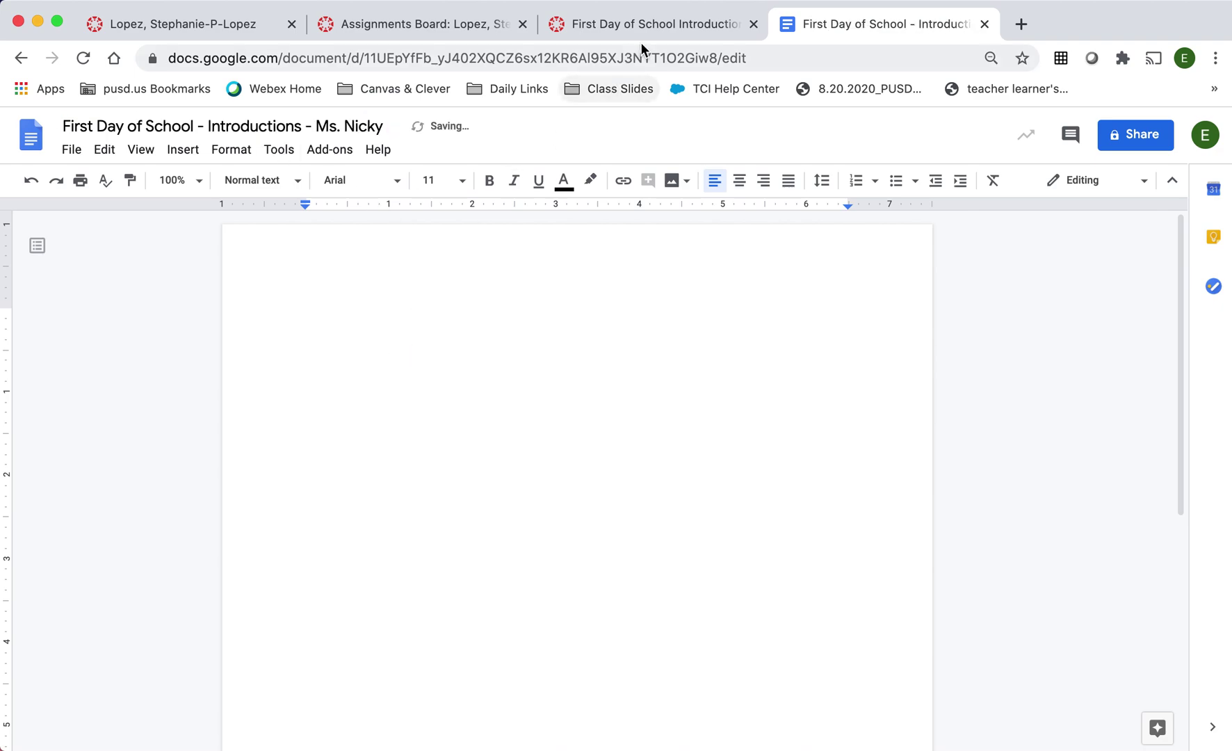
left_click(671, 25)
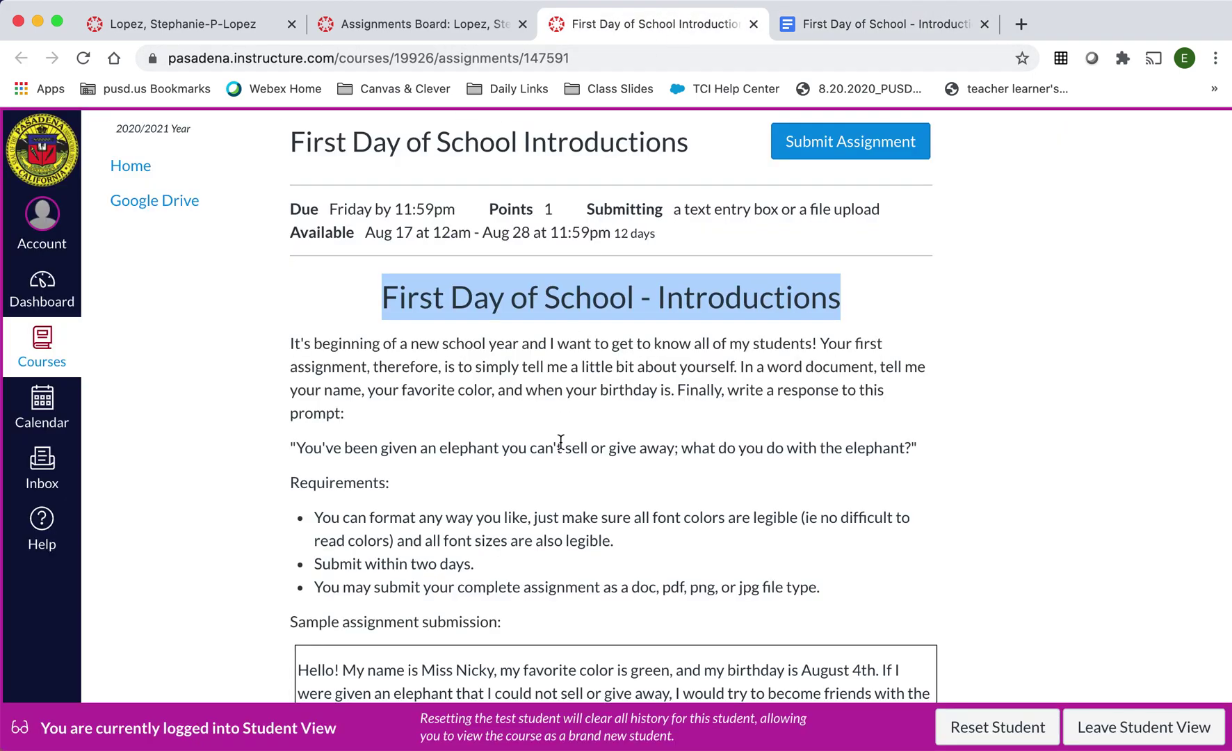
Copy the sample introduction paragraph from Canvas and paste it into the Google Doc
scroll(557, 582, "down", 2)
scroll(557, 582, "down", 2)
left_click_drag(498, 599, 282, 529)
key("super+c")
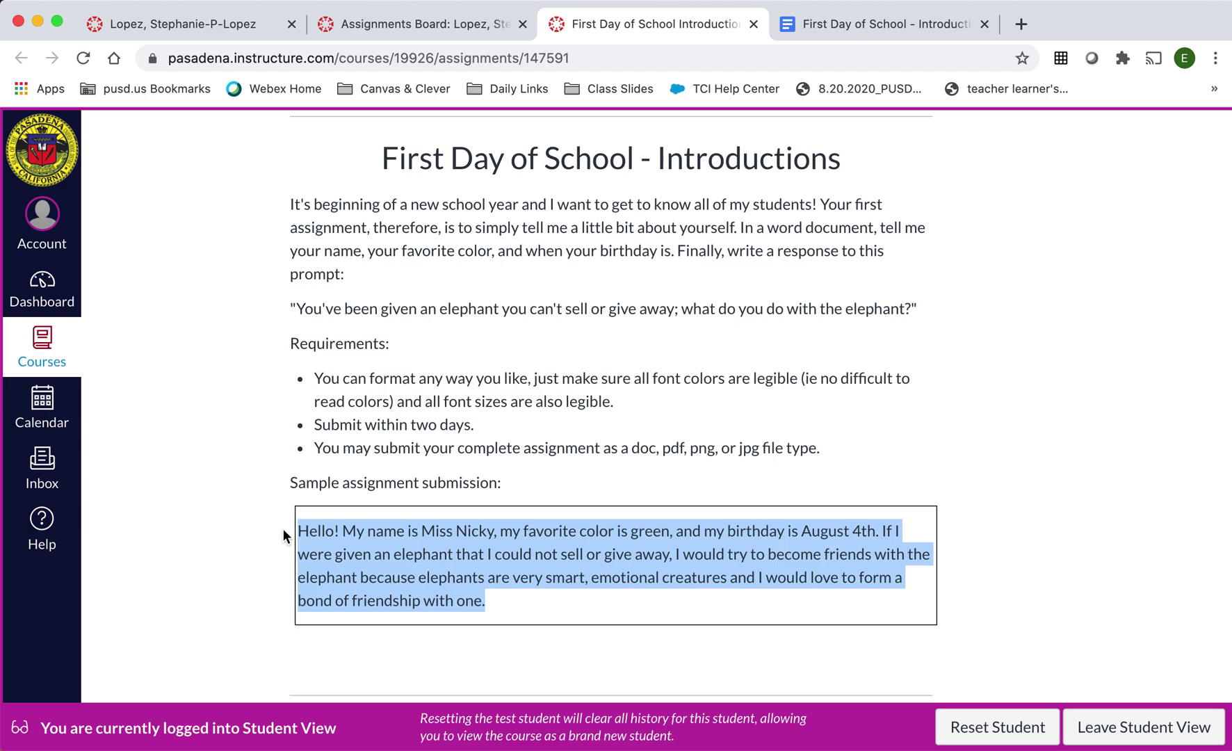
left_click(871, 32)
key("super+v")
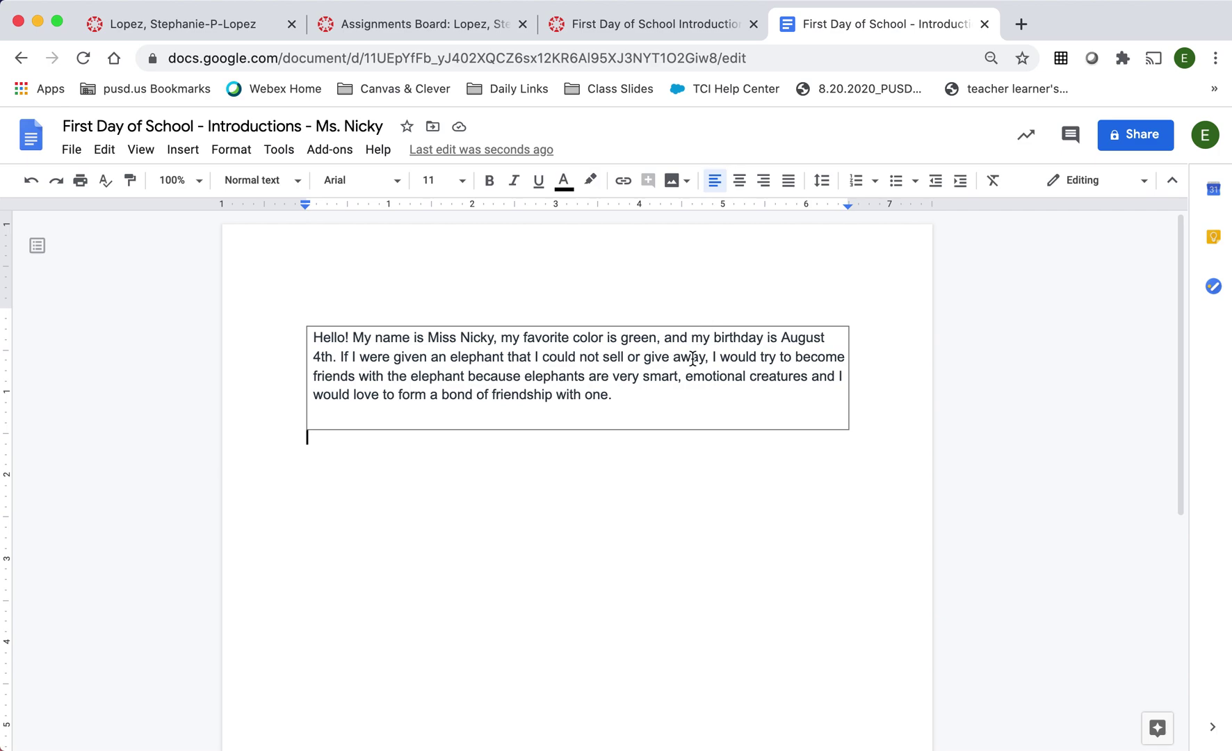
left_click(649, 26)
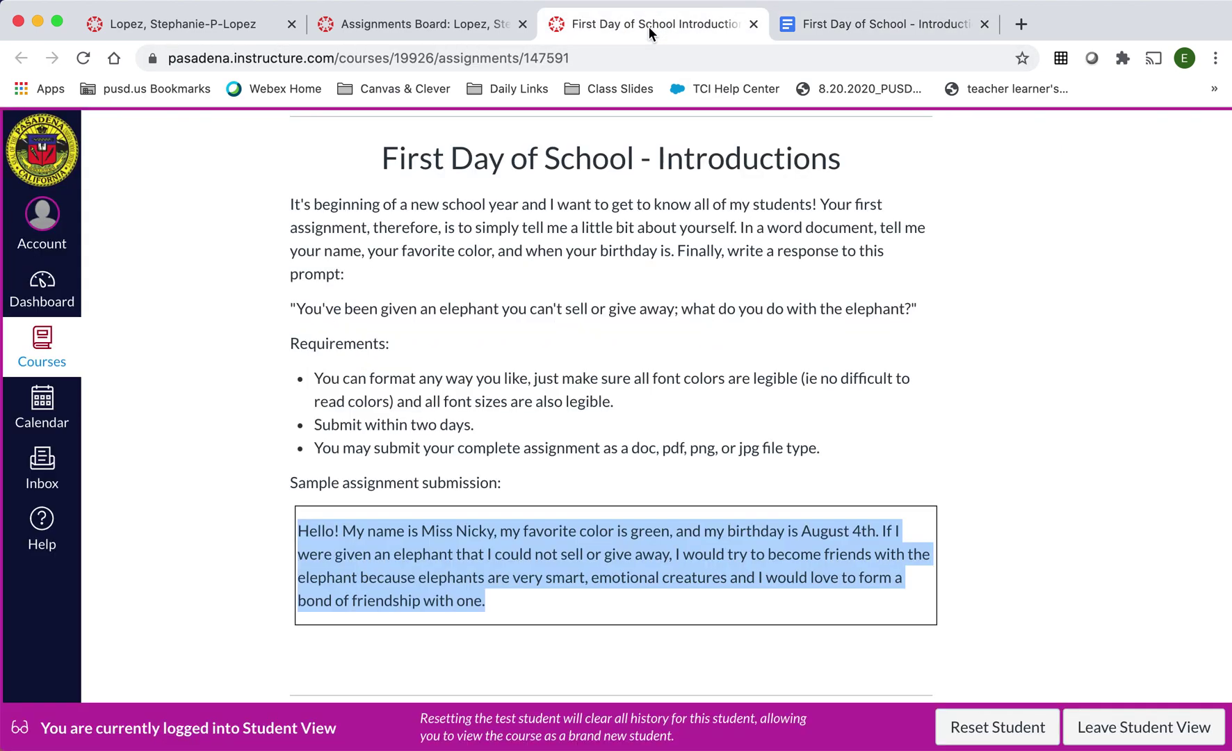
Open Submit Assignment and choose Google Drive, which reports being unavailable in Student View
left_click(828, 370)
scroll(827, 370, "up", 4)
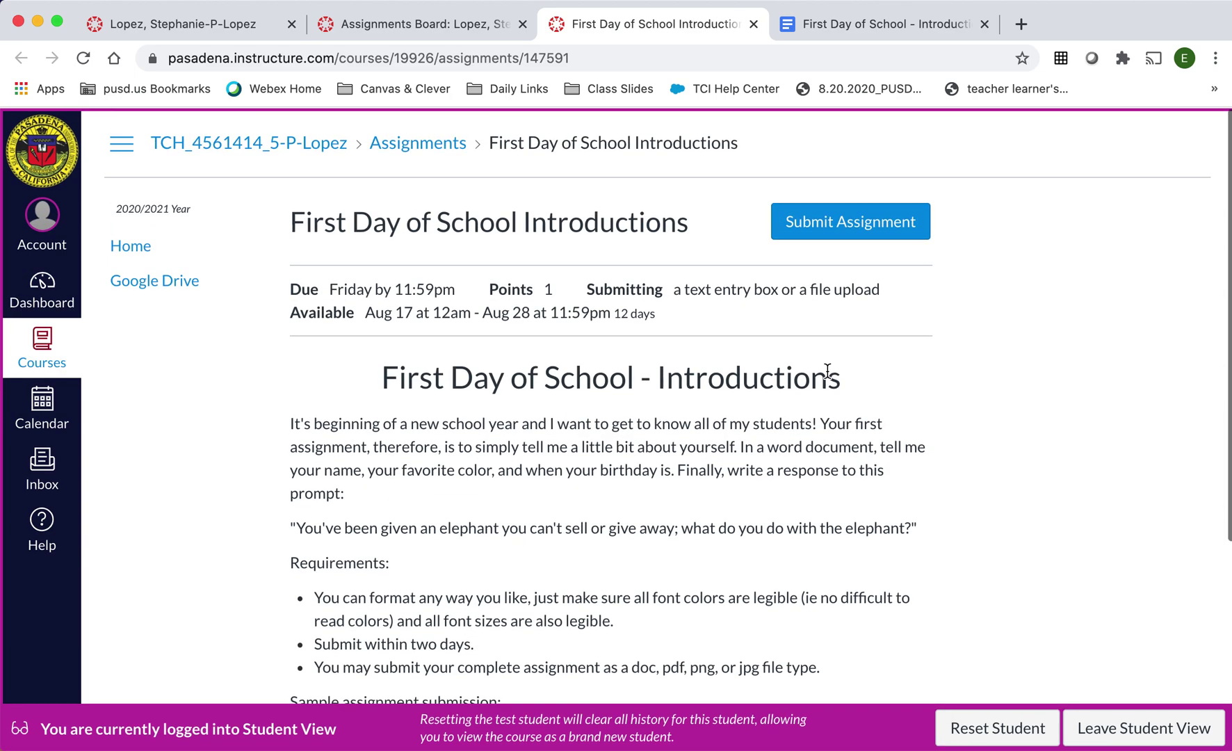
left_click(862, 221)
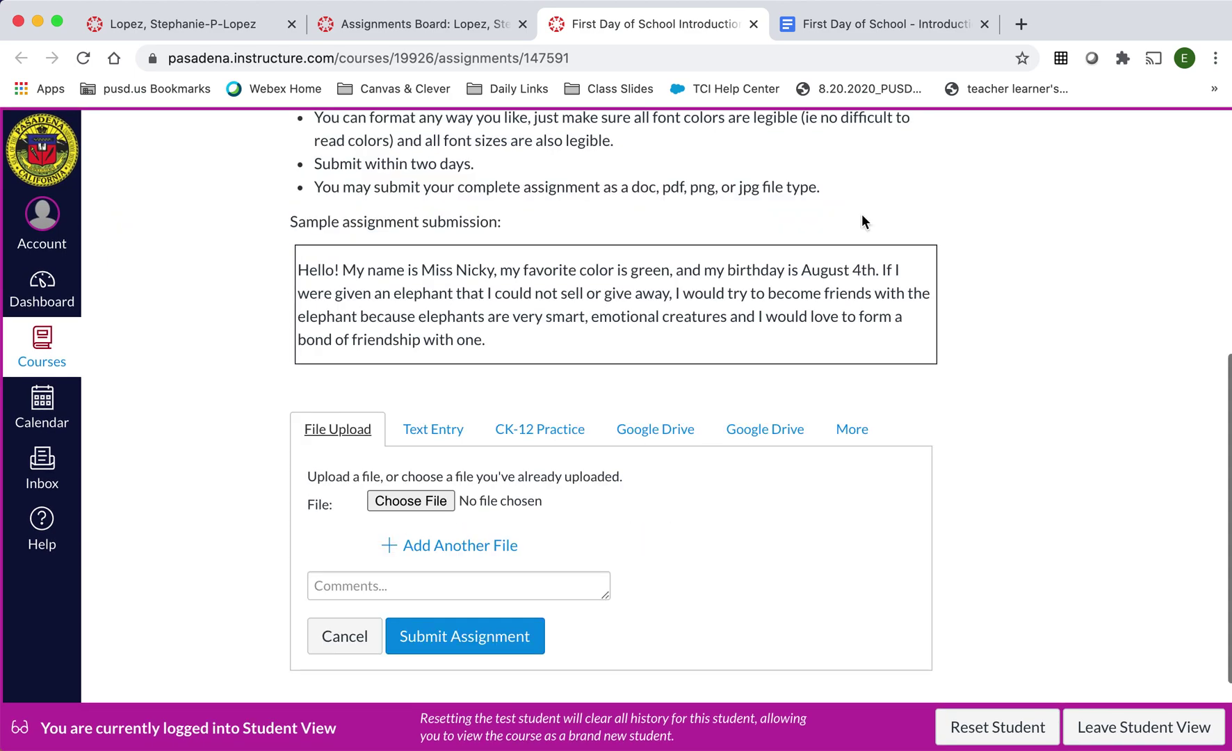
scroll(690, 355, "down", 2)
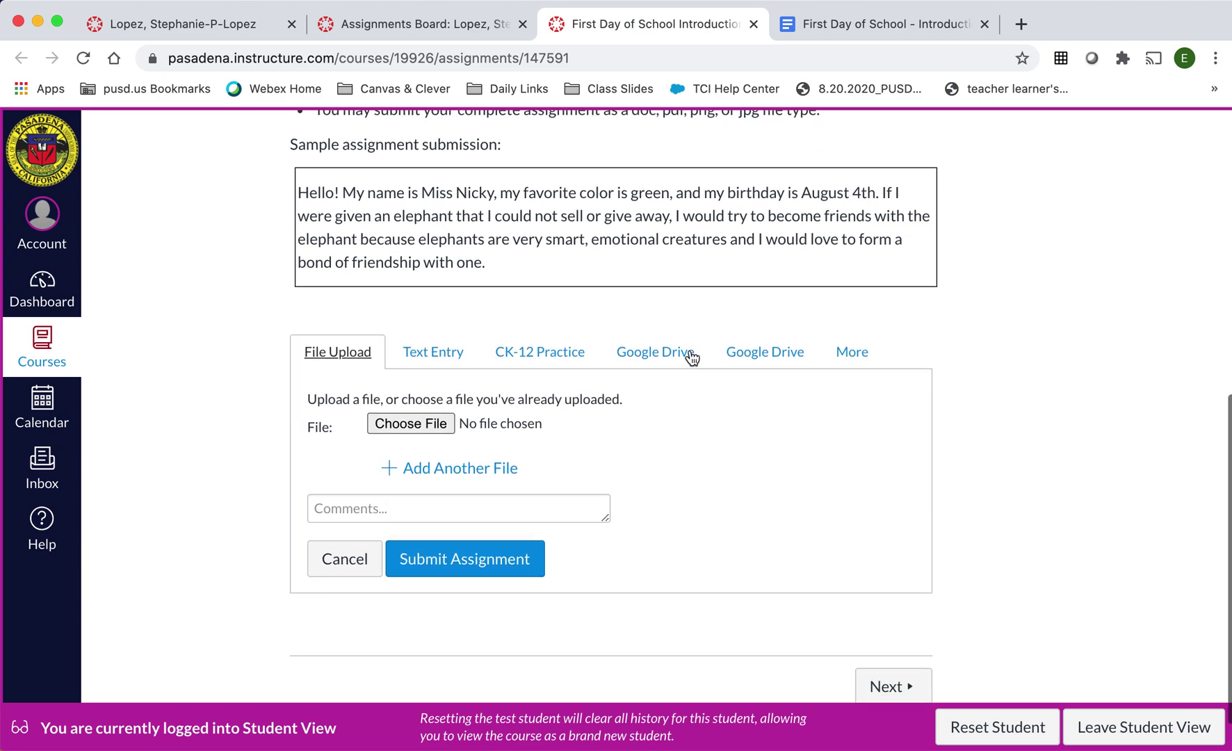
left_click(651, 350)
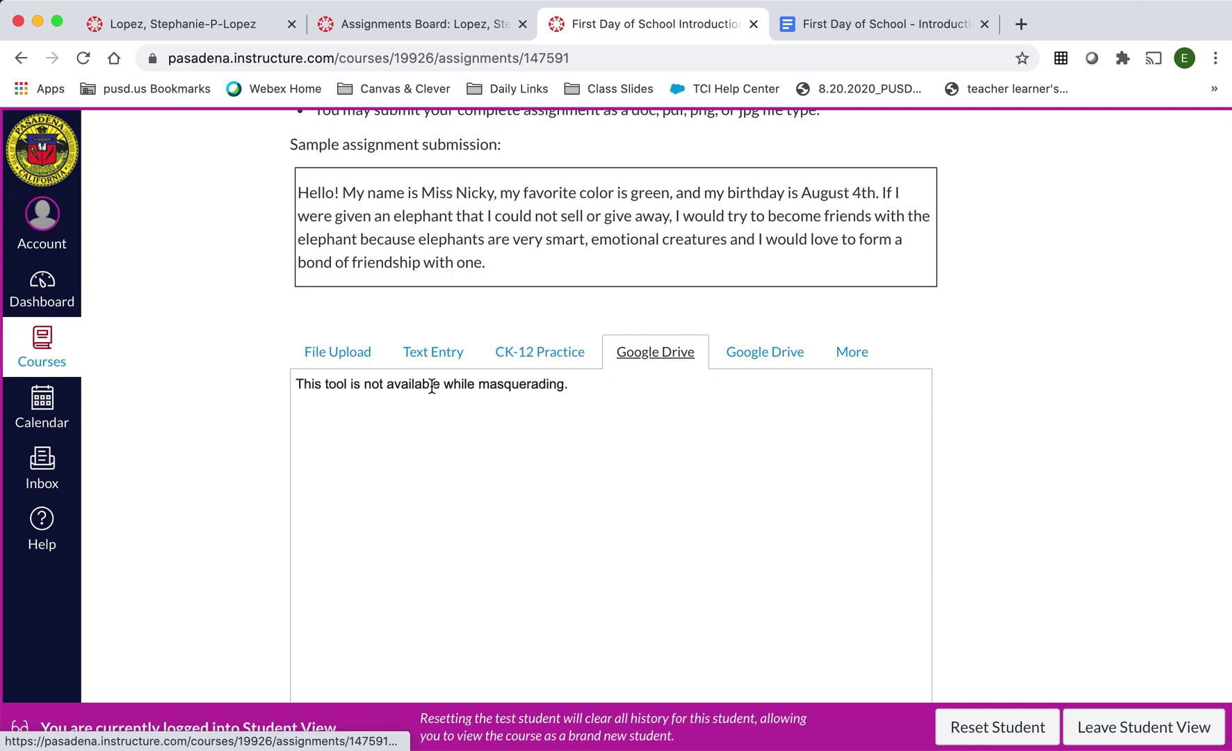
scroll(472, 418, "down", 3)
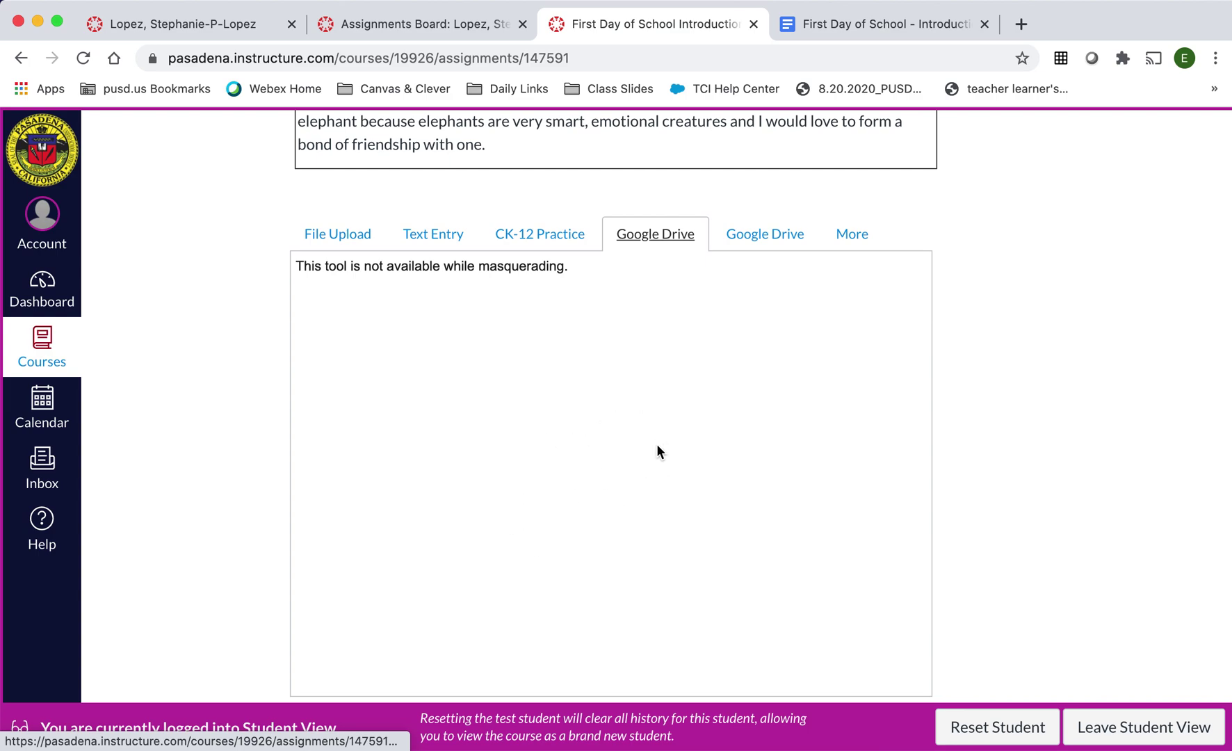
scroll(657, 445, "down", 2)
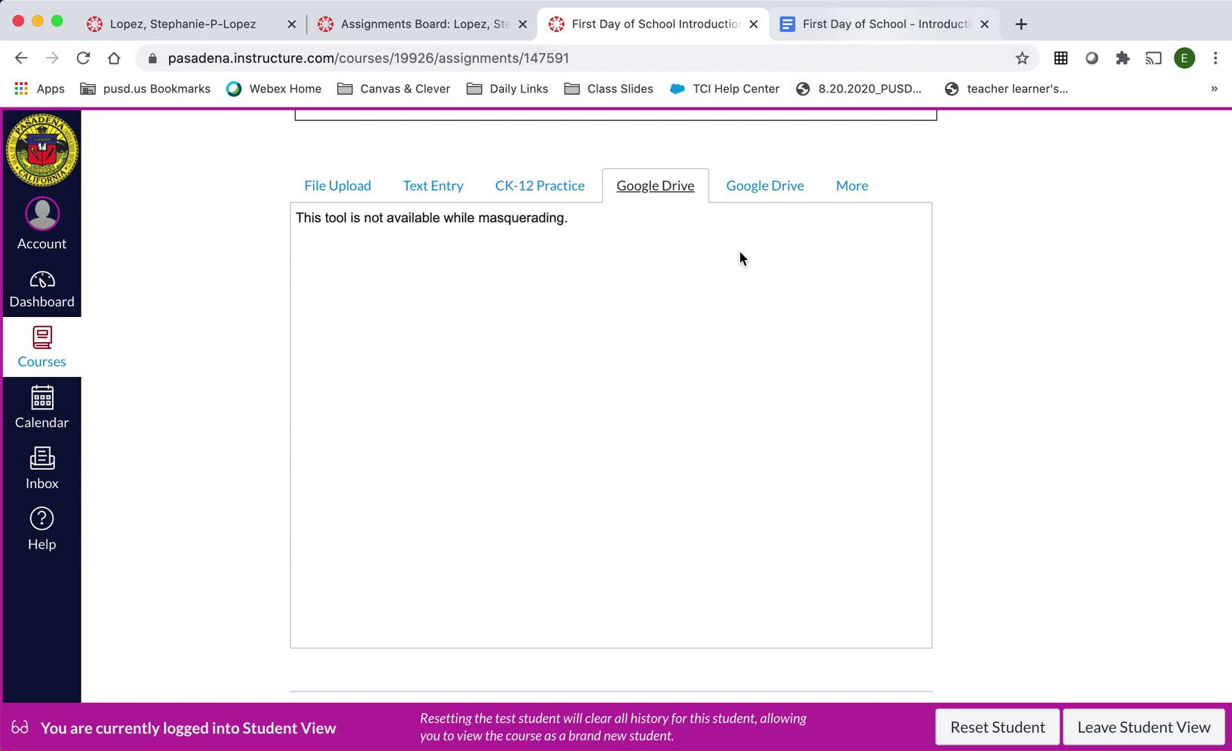
scroll(739, 253, "up", 15)
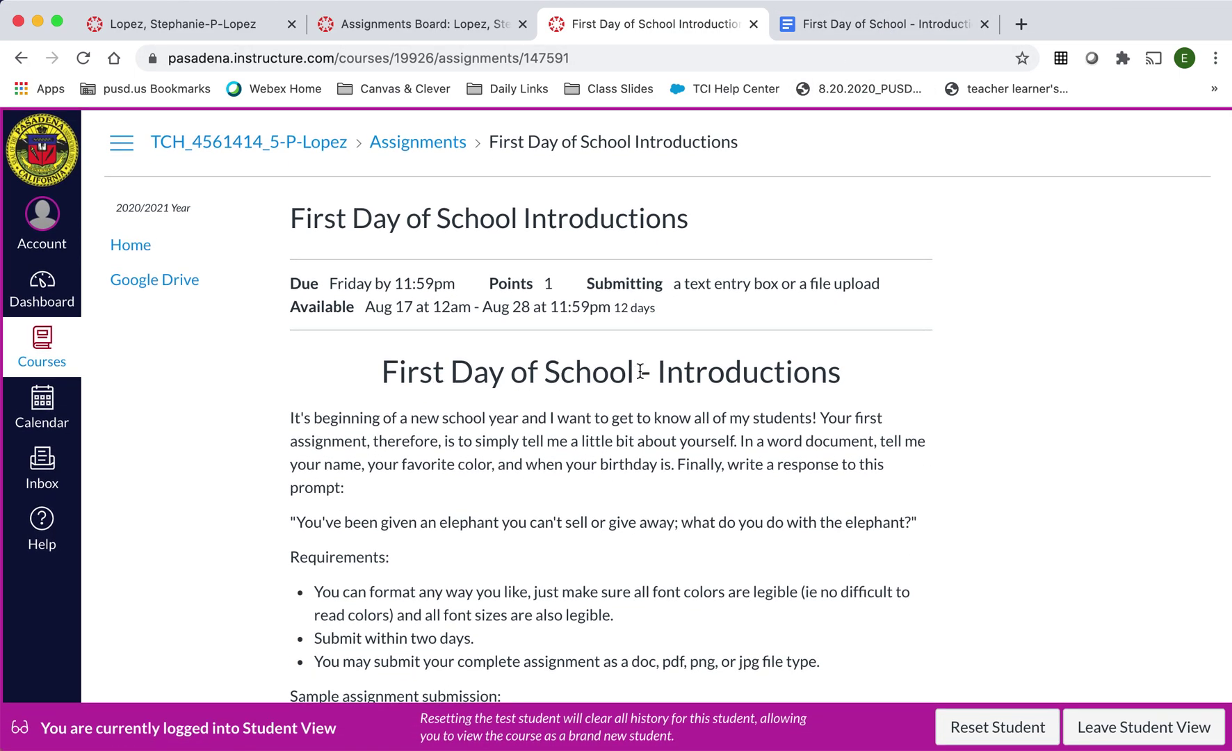
left_click(898, 28)
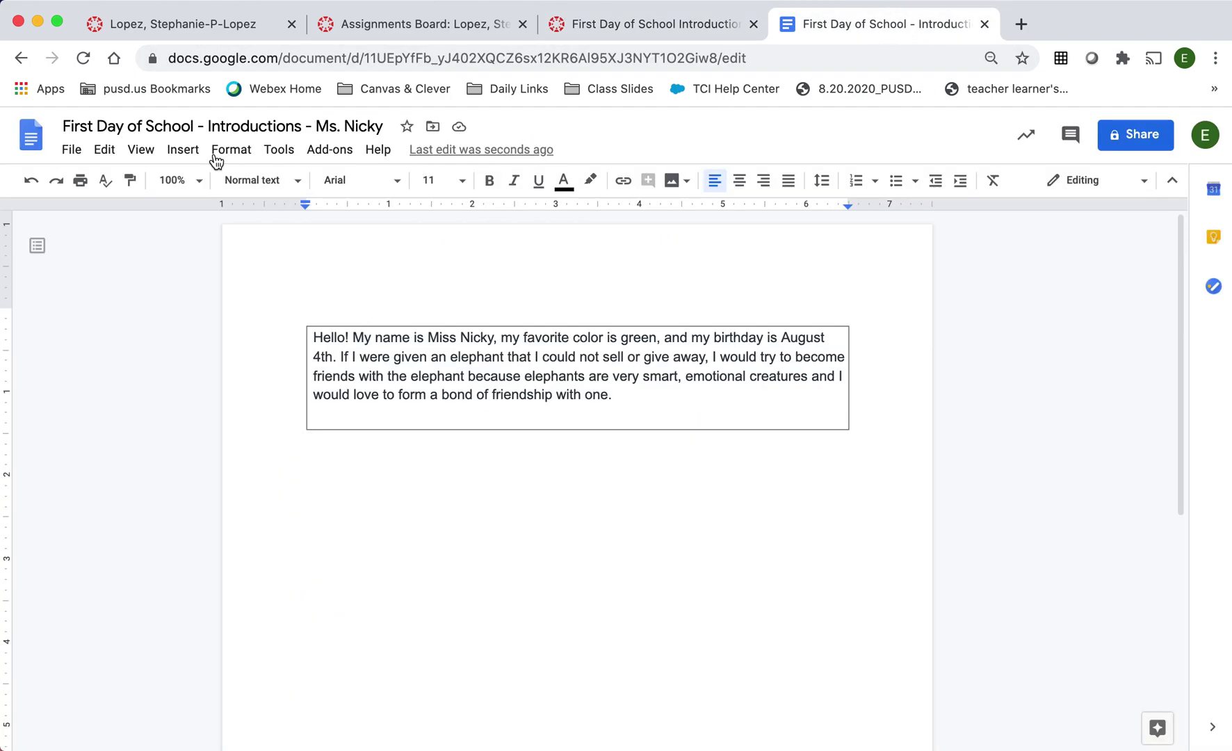
left_click(628, 26)
scroll(561, 562, "down", 10)
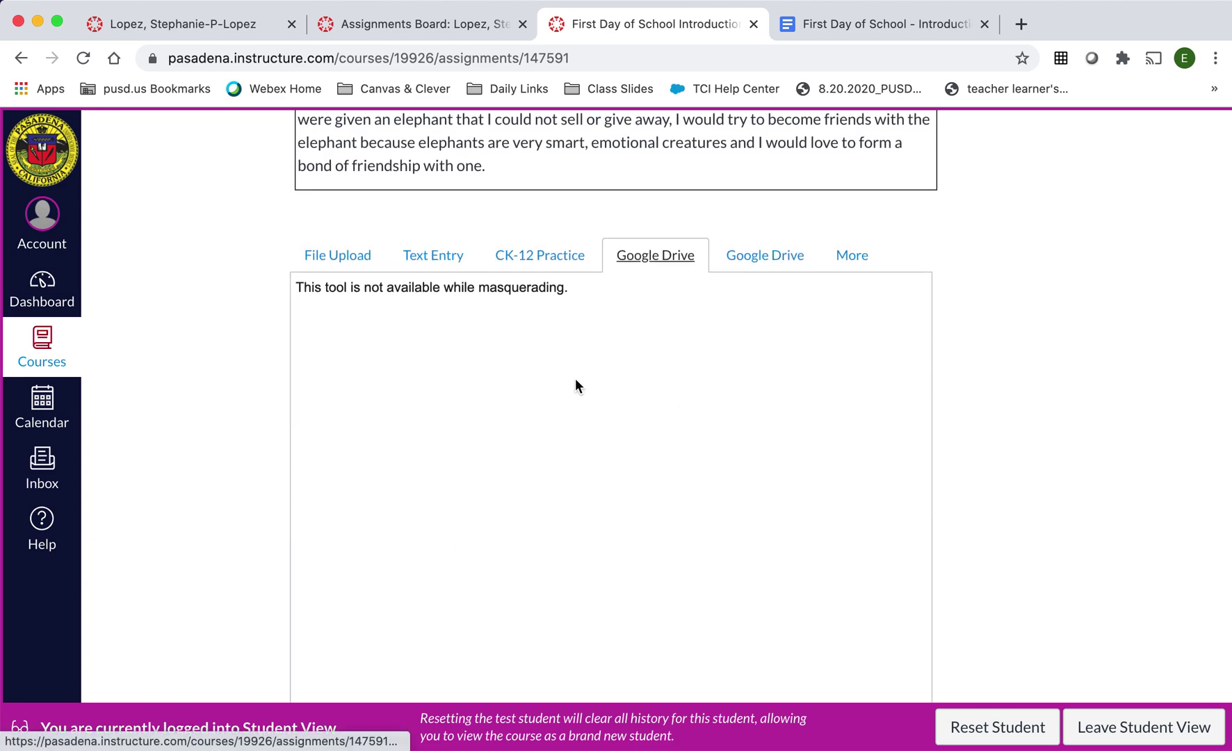
scroll(576, 381, "down", 3)
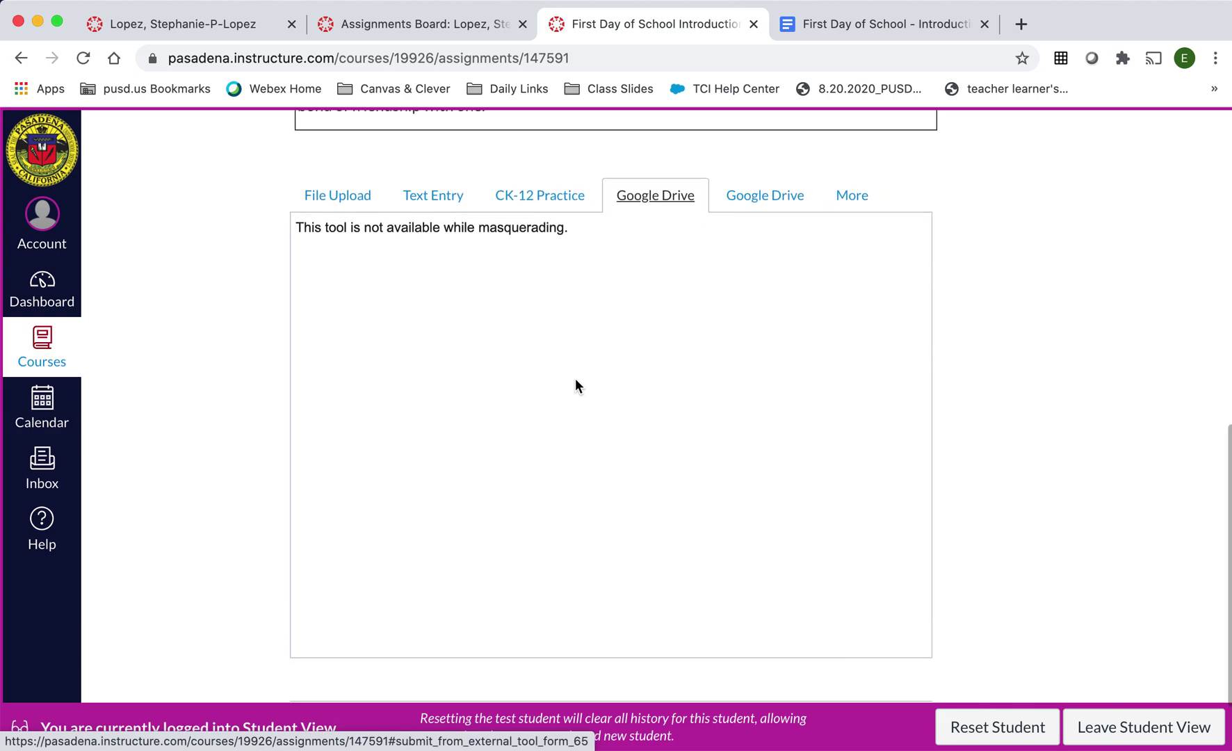